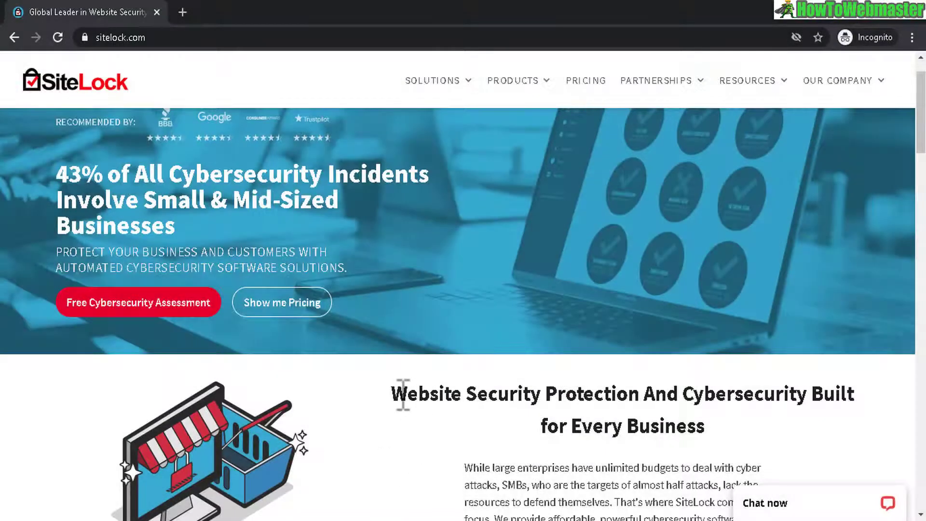
- Open SiteLock pricing and highlight the SecureAlert plan's monthly price
{"action": "left_click_drag", "start_coordinate": [401, 392], "coordinate": [553, 383]}
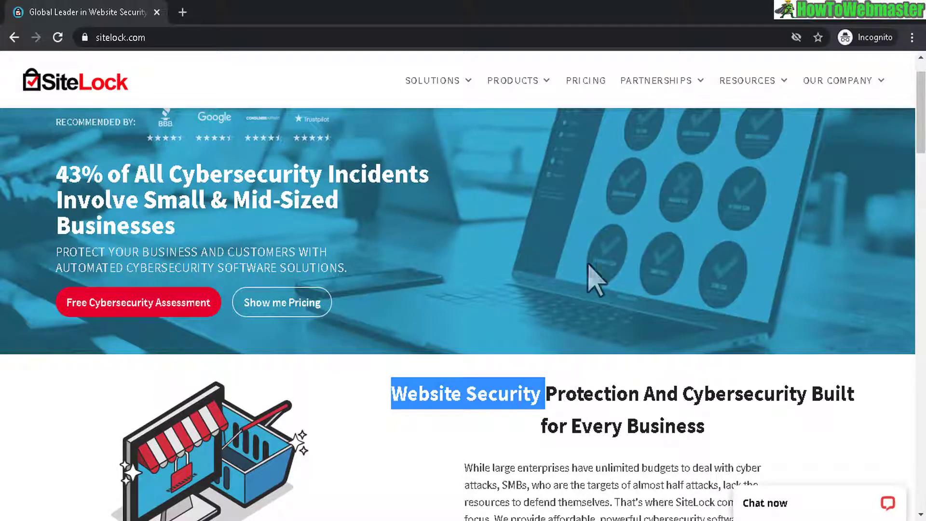
{"action": "left_click", "coordinate": [586, 82]}
{"action": "scroll", "coordinate": [463, 290], "scroll_direction": "down", "scroll_amount": 1}
{"action": "scroll", "coordinate": [463, 289], "scroll_direction": "down", "scroll_amount": 1}
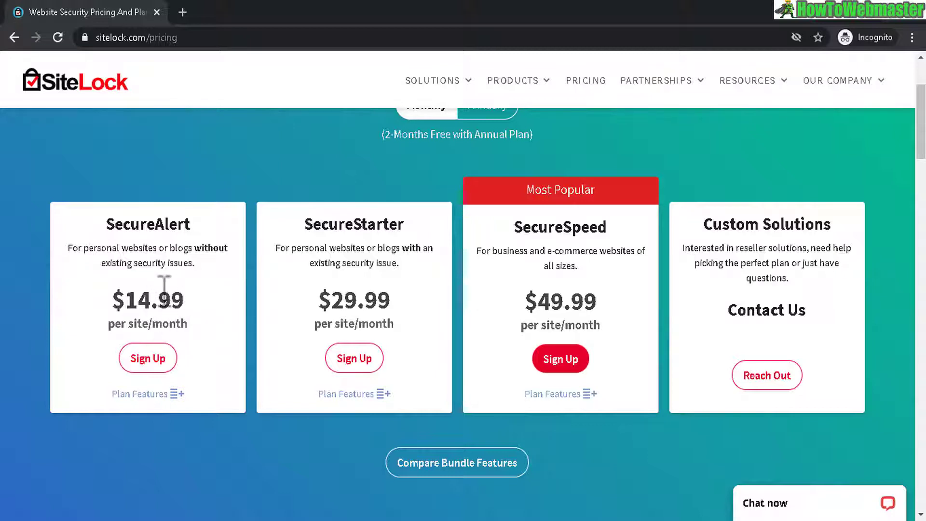
{"action": "left_click_drag", "start_coordinate": [131, 298], "coordinate": [208, 312]}
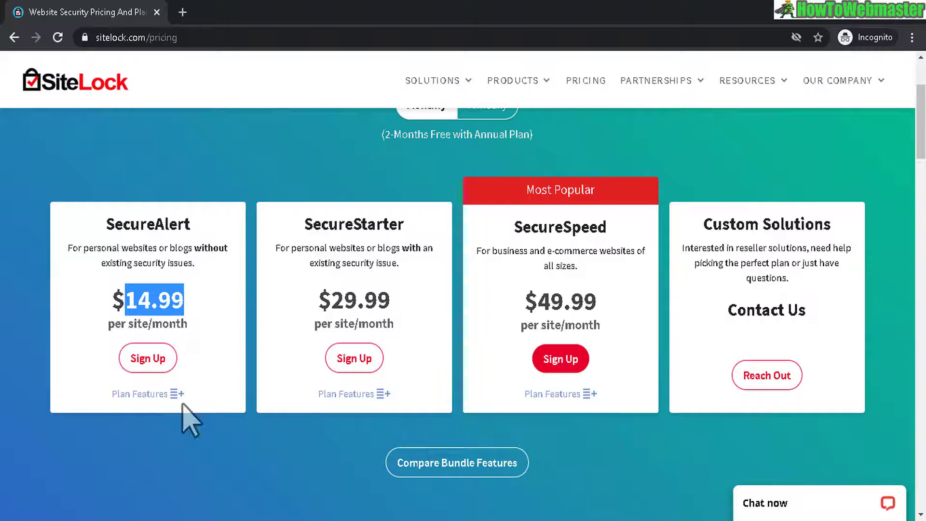
- Review SecureAlert features, noting Malware Detection and 500 MB Website Backup
{"action": "left_click", "coordinate": [155, 394]}
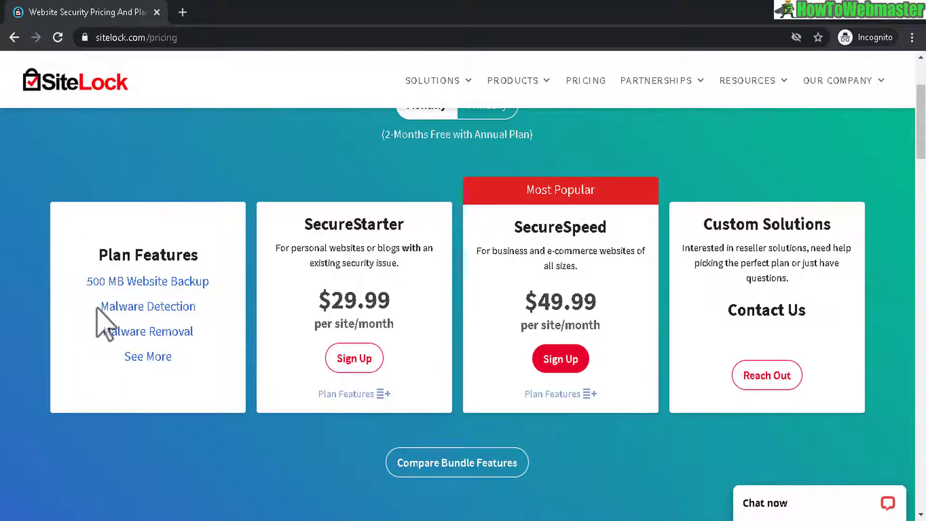
{"action": "left_click_drag", "start_coordinate": [105, 322], "coordinate": [216, 326]}
{"action": "left_click", "coordinate": [226, 327]}
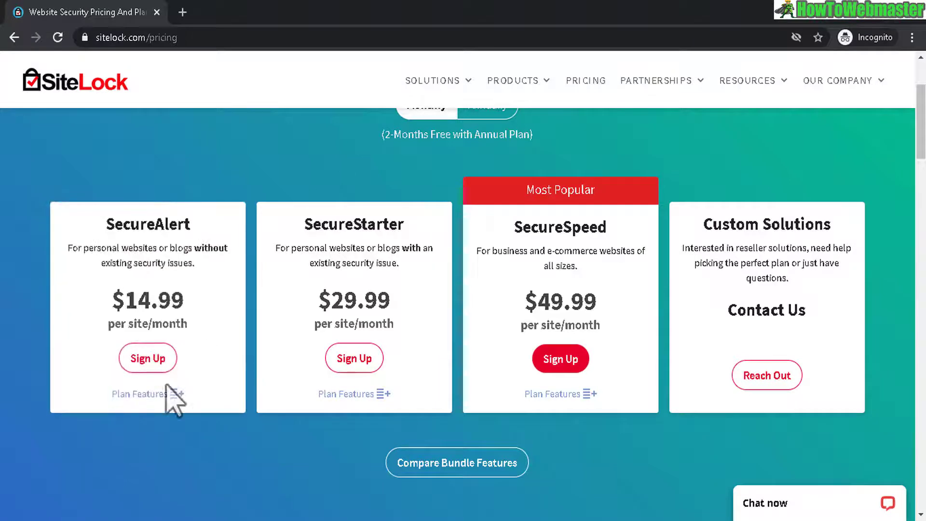
{"action": "left_click", "coordinate": [148, 394]}
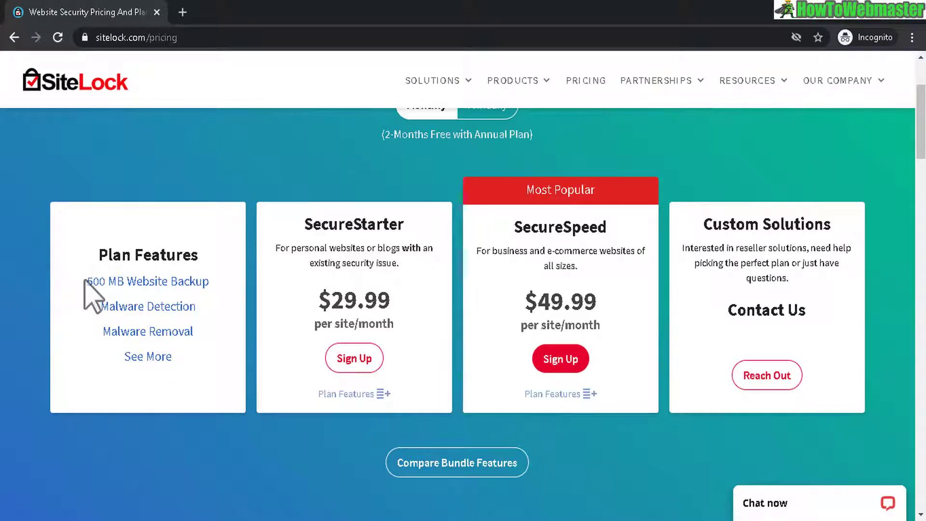
{"action": "left_click_drag", "start_coordinate": [84, 282], "coordinate": [175, 287]}
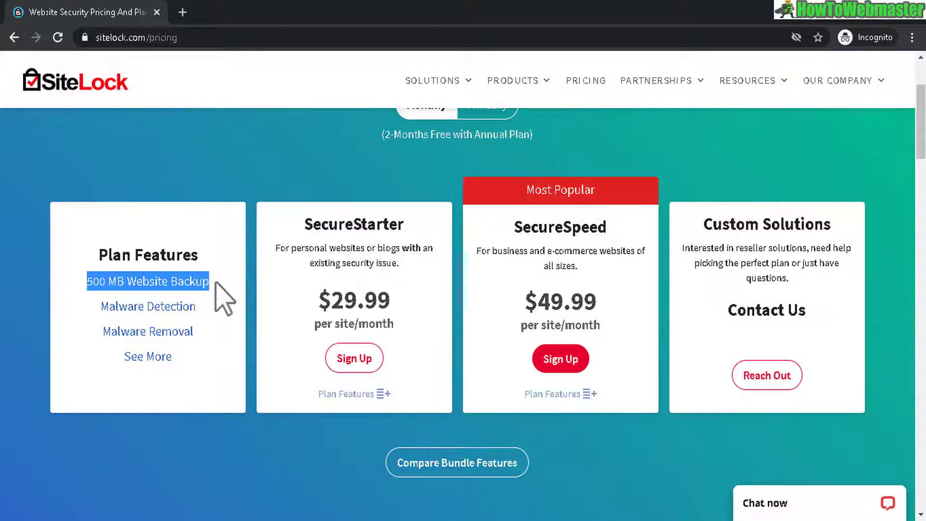
{"action": "left_click", "coordinate": [218, 296]}
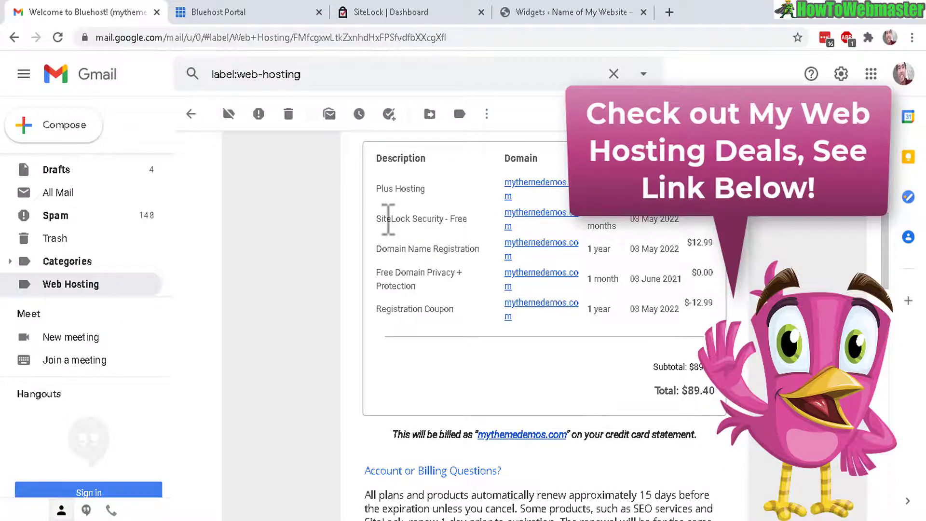
{"action": "left_click_drag", "start_coordinate": [384, 218], "coordinate": [463, 224]}
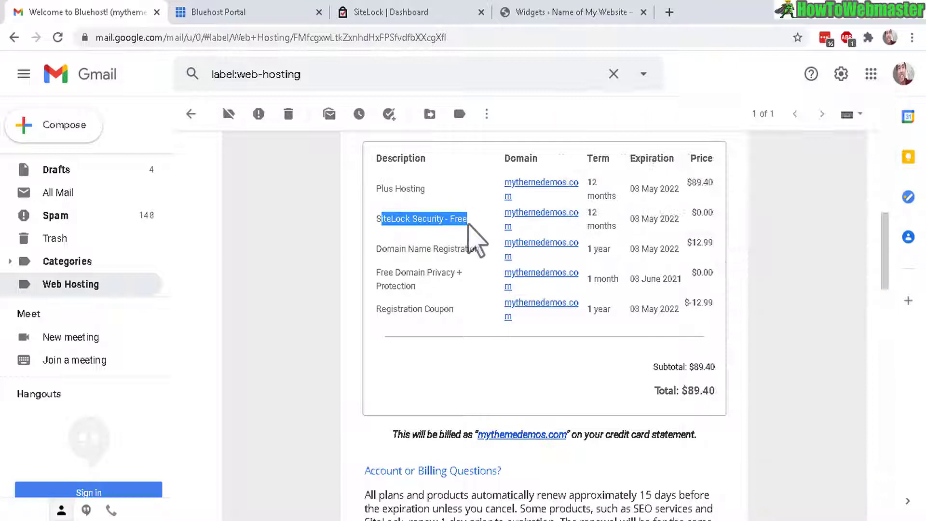
{"action": "left_click_drag", "start_coordinate": [696, 228], "coordinate": [705, 215]}
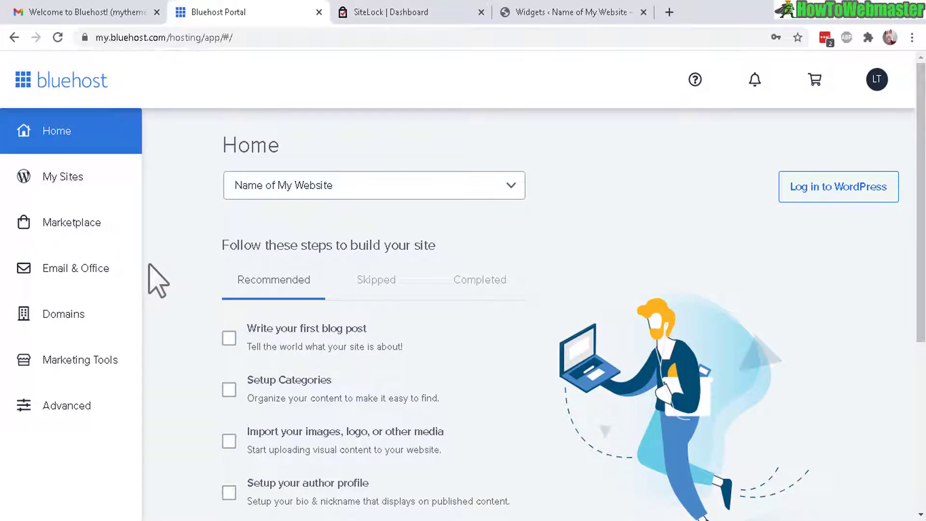
- Open the SiteLock card from the Bluehost Marketplace Add-ons list
{"action": "left_click", "coordinate": [67, 226]}
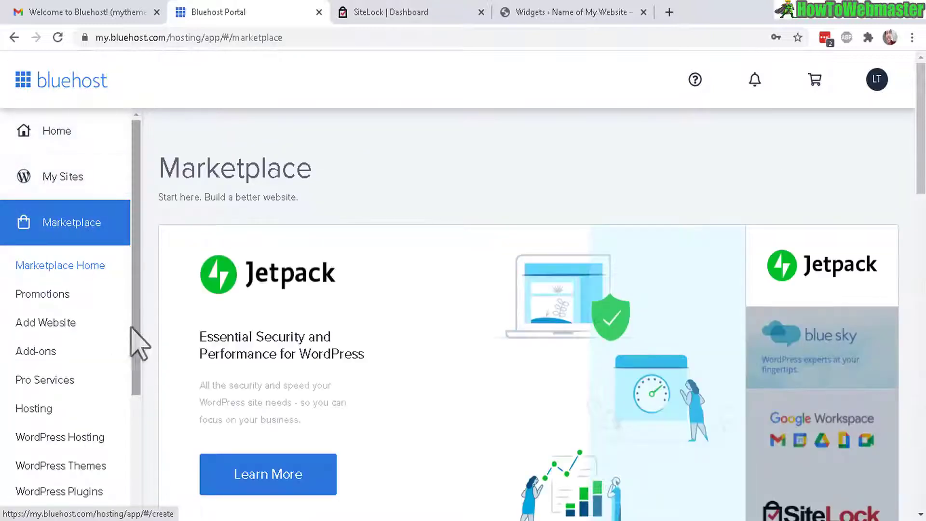
{"action": "left_click", "coordinate": [39, 355]}
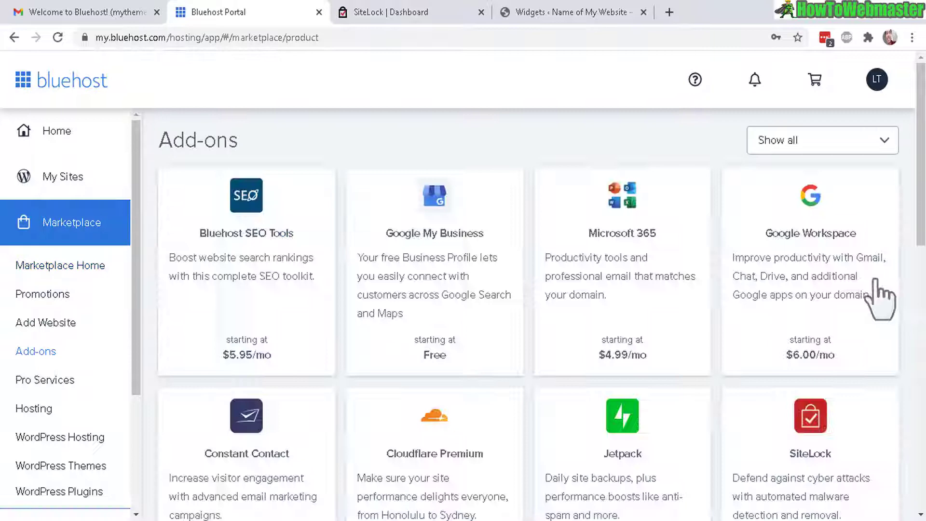
{"action": "scroll", "coordinate": [868, 275], "scroll_direction": "down", "scroll_amount": 3}
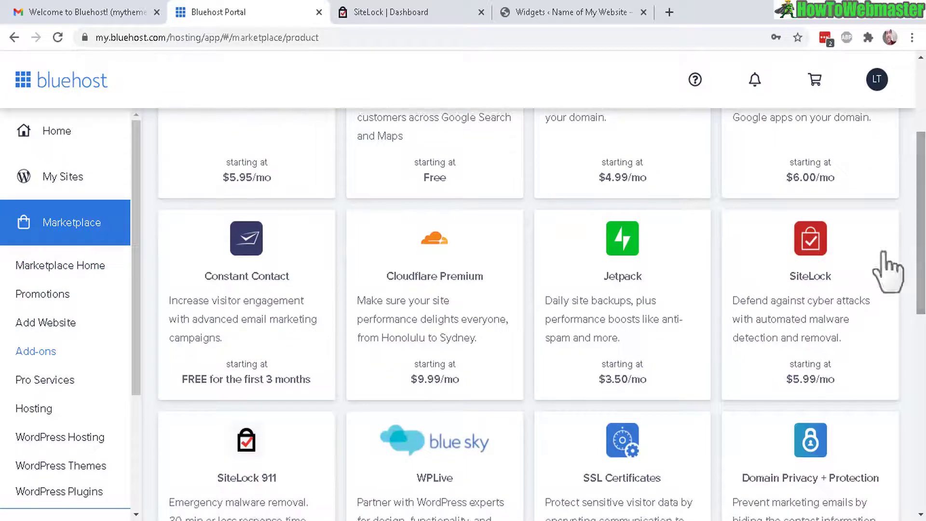
{"action": "left_click", "coordinate": [812, 238]}
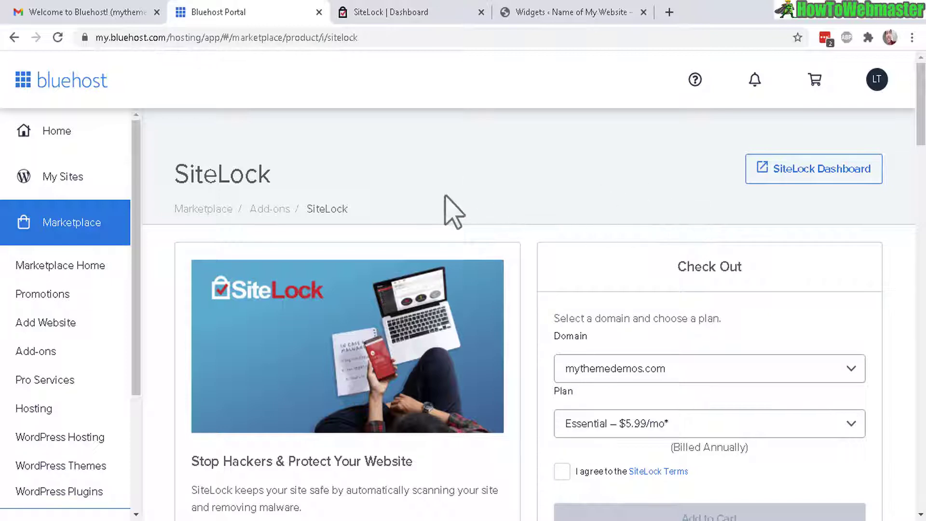
- Check the SiteLock plan options for mythemedemos.com, then launch the SiteLock Dashboard
{"action": "left_click_drag", "start_coordinate": [182, 175], "coordinate": [313, 189]}
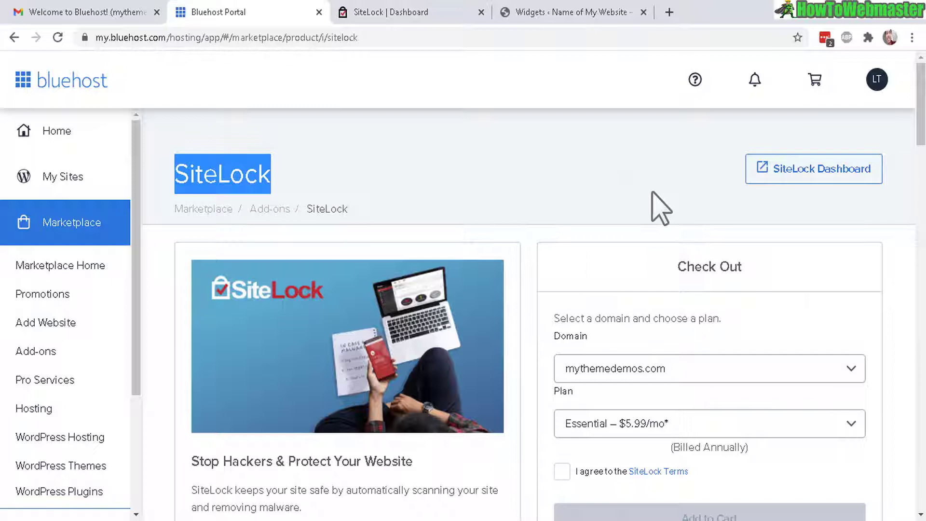
{"action": "scroll", "coordinate": [575, 430], "scroll_direction": "down", "scroll_amount": 1}
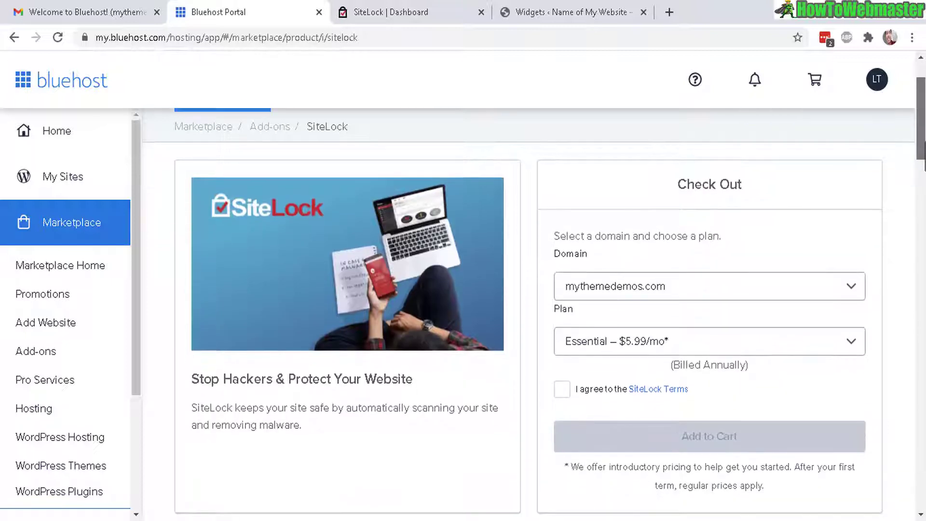
{"action": "left_click", "coordinate": [610, 345]}
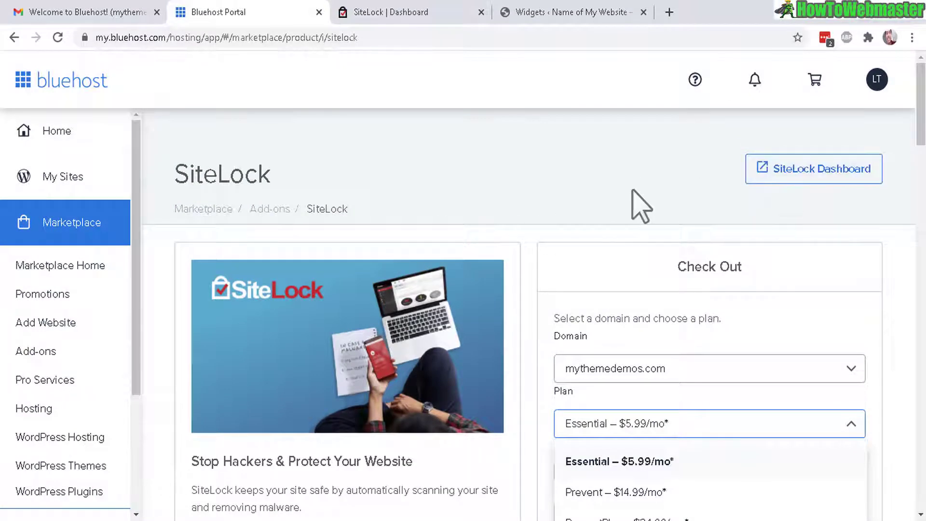
{"action": "left_click", "coordinate": [806, 173]}
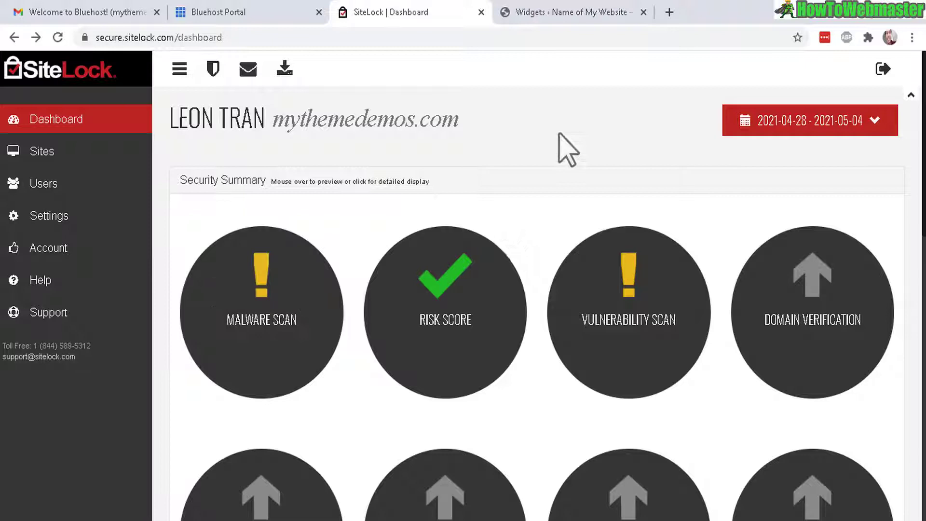
- View mythemedemos.com in SiteLock's monitored Sites list, then return to the dashboard
{"action": "left_click", "coordinate": [35, 155]}
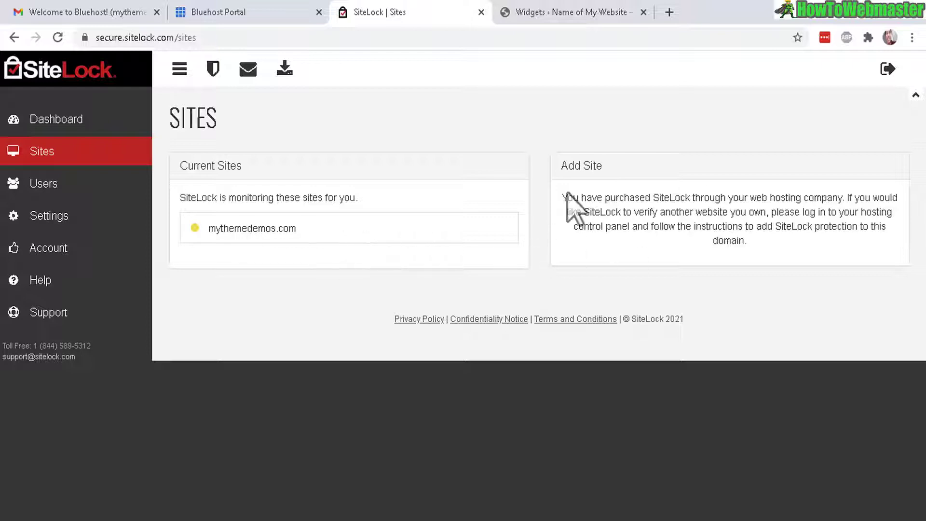
{"action": "left_click", "coordinate": [237, 28]}
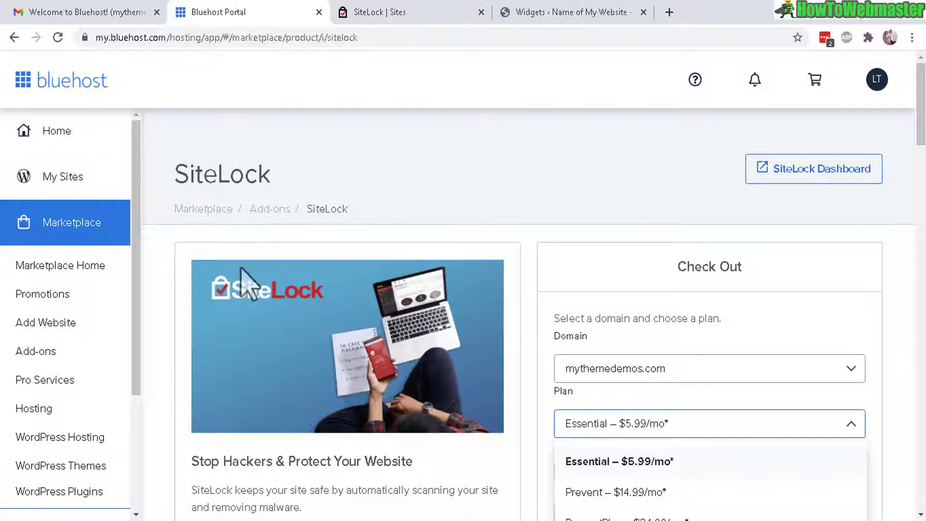
{"action": "left_click", "coordinate": [393, 15]}
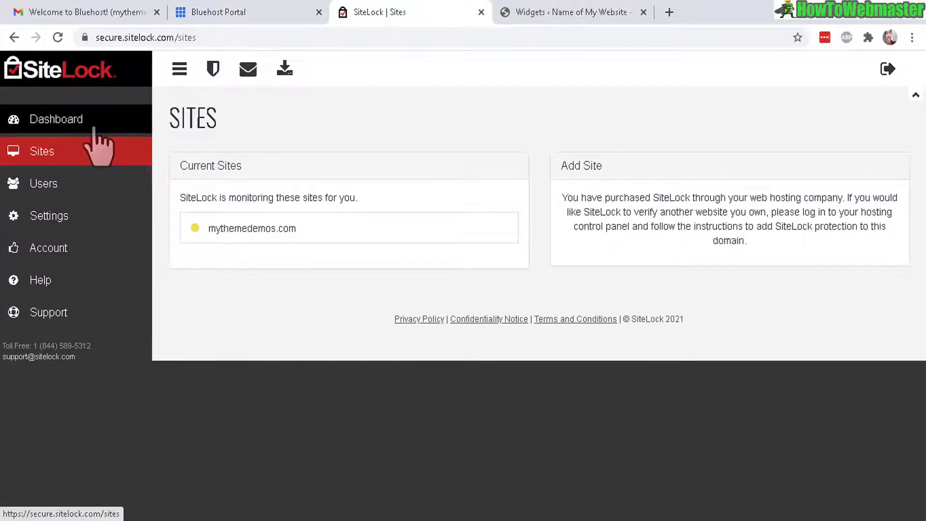
{"action": "left_click", "coordinate": [74, 124]}
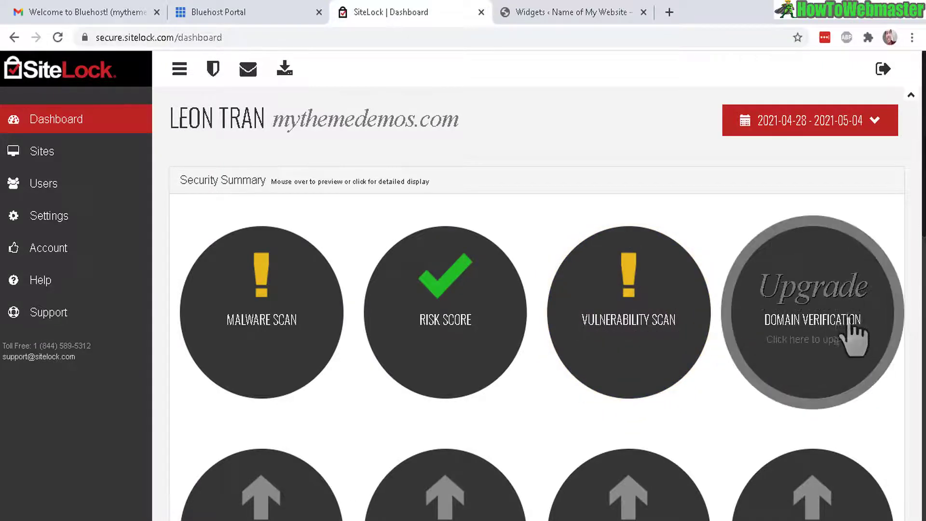
{"action": "scroll", "coordinate": [798, 340], "scroll_direction": "down", "scroll_amount": 1}
{"action": "scroll", "coordinate": [800, 290], "scroll_direction": "down", "scroll_amount": 4}
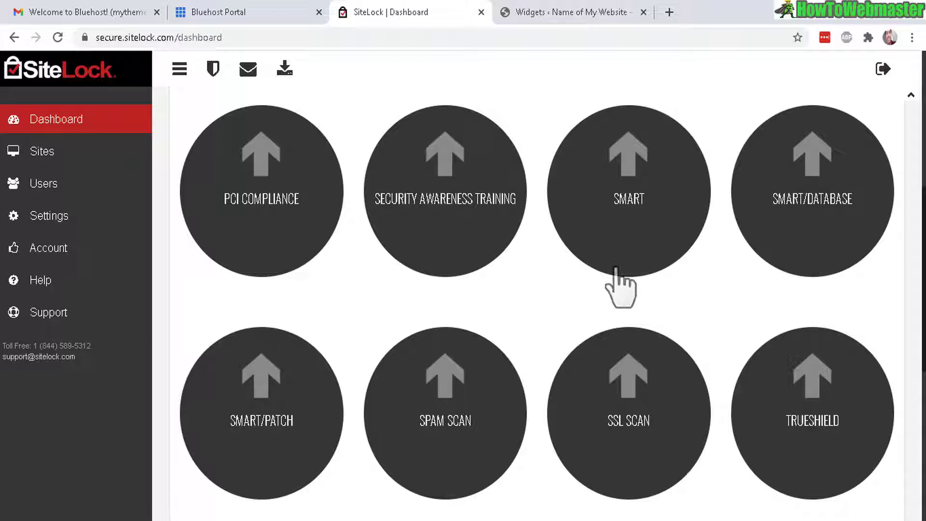
{"action": "scroll", "coordinate": [919, 318], "scroll_direction": "up", "scroll_amount": 2}
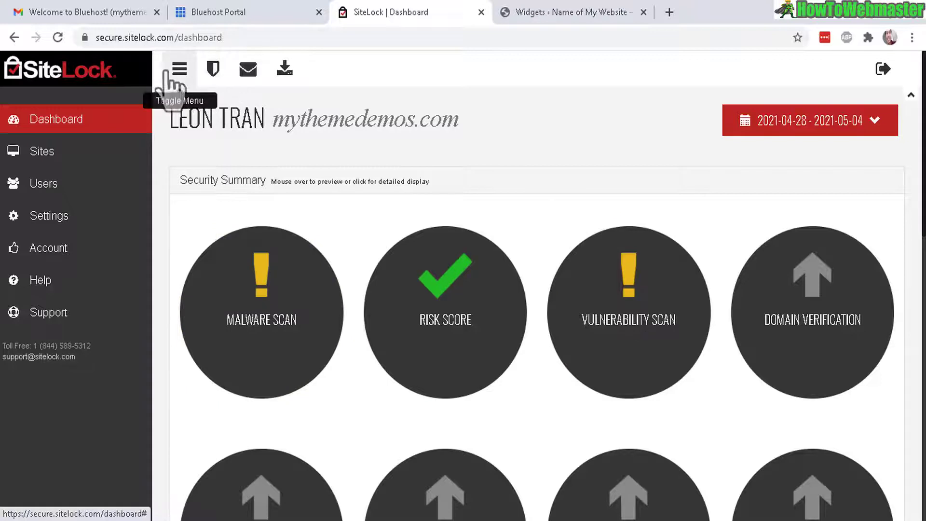
- Start the trust seal setup and set the seal to Big size in Red
{"action": "left_click", "coordinate": [210, 76]}
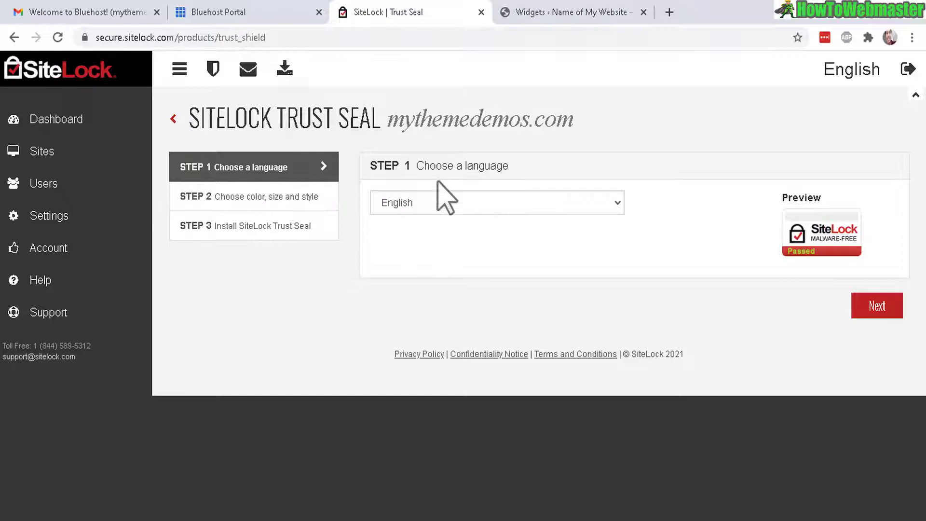
{"action": "left_click", "coordinate": [879, 308]}
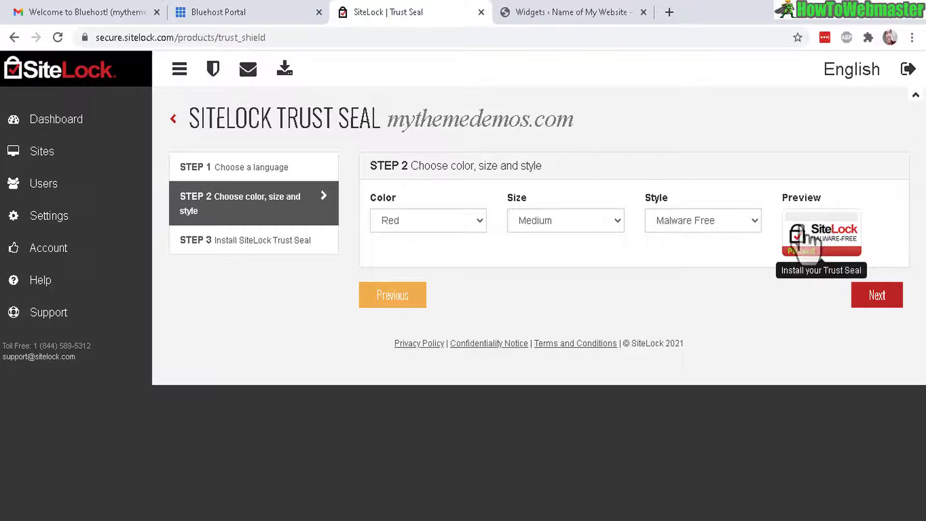
{"action": "left_click", "coordinate": [550, 220]}
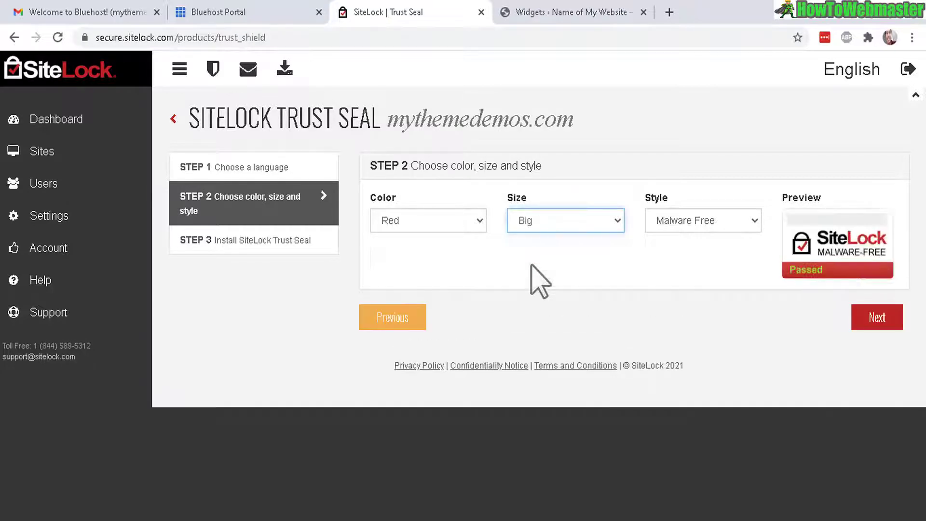
{"action": "left_click", "coordinate": [442, 220]}
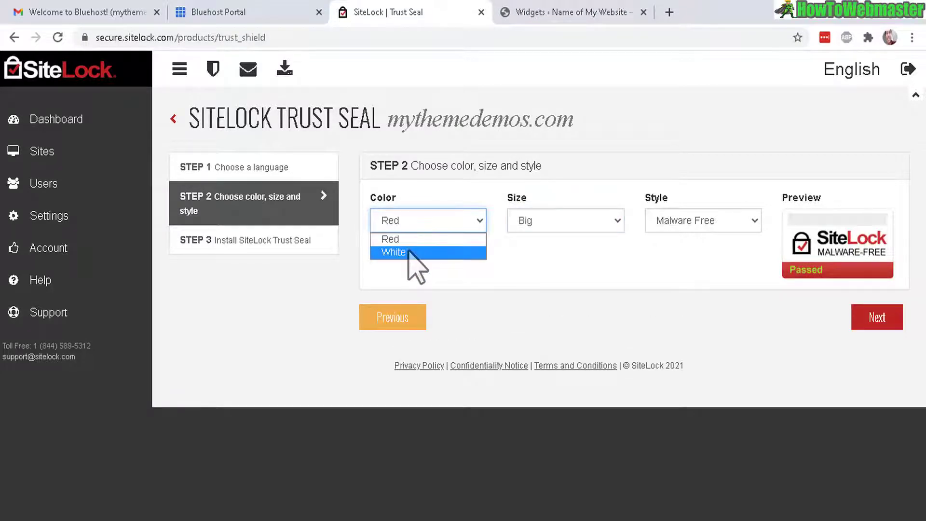
{"action": "left_click", "coordinate": [409, 251]}
{"action": "left_click", "coordinate": [434, 222]}
{"action": "left_click", "coordinate": [463, 239]}
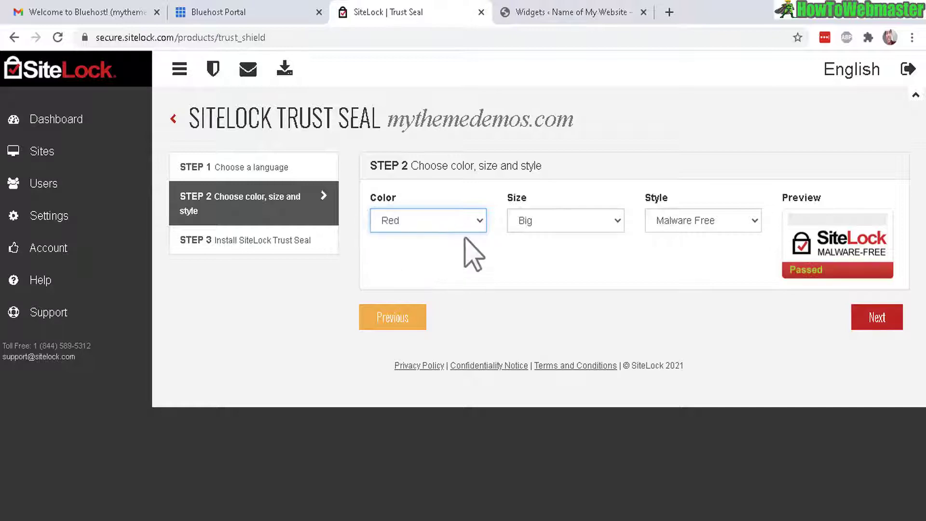
- Choose the Secure seal style and advance to the Step 3 install code
{"action": "left_click", "coordinate": [731, 222]}
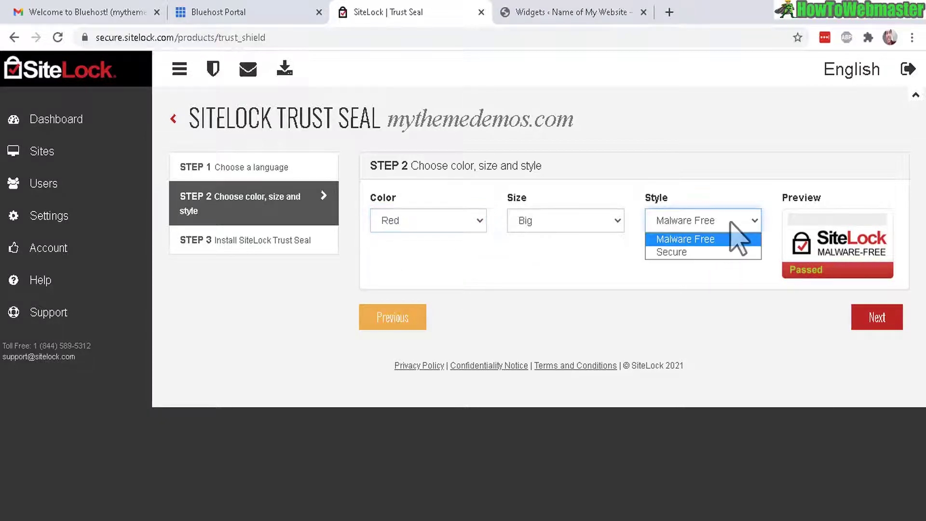
{"action": "left_click", "coordinate": [685, 254]}
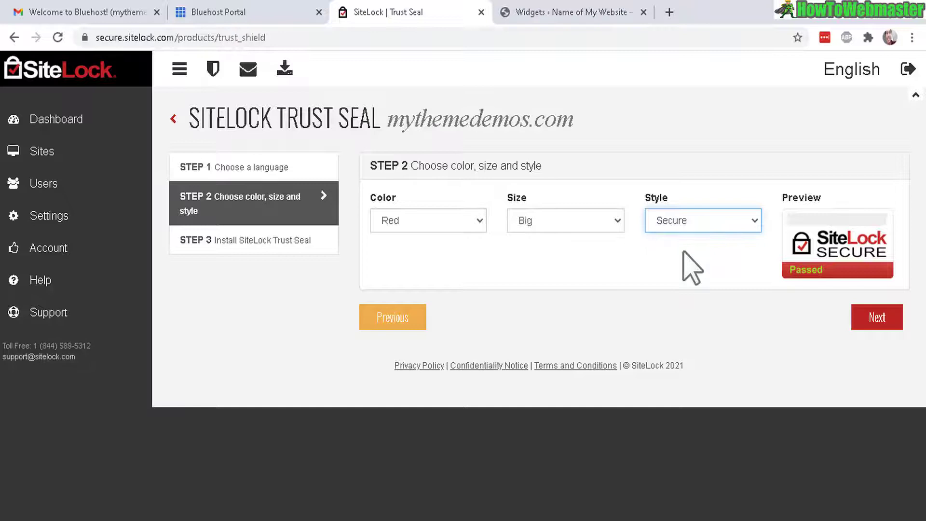
{"action": "left_click", "coordinate": [718, 221]}
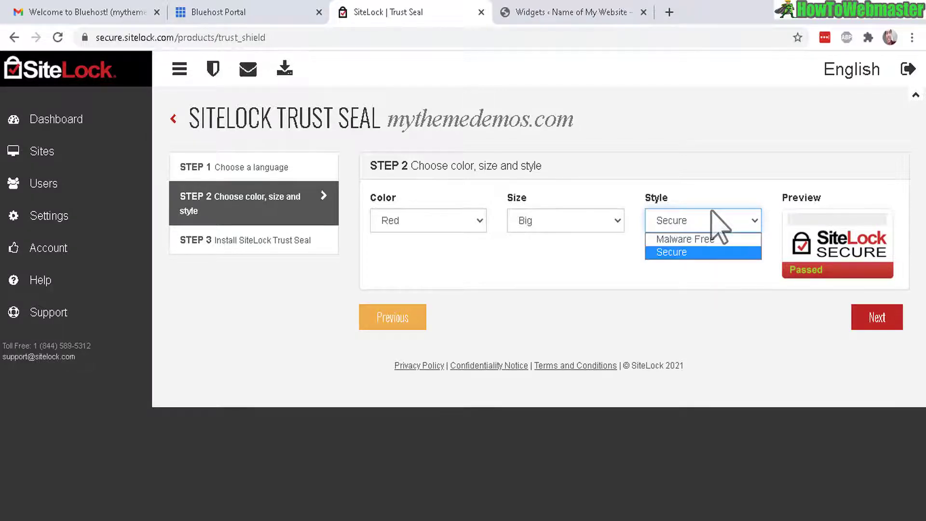
{"action": "left_click", "coordinate": [713, 211]}
{"action": "left_click", "coordinate": [879, 322]}
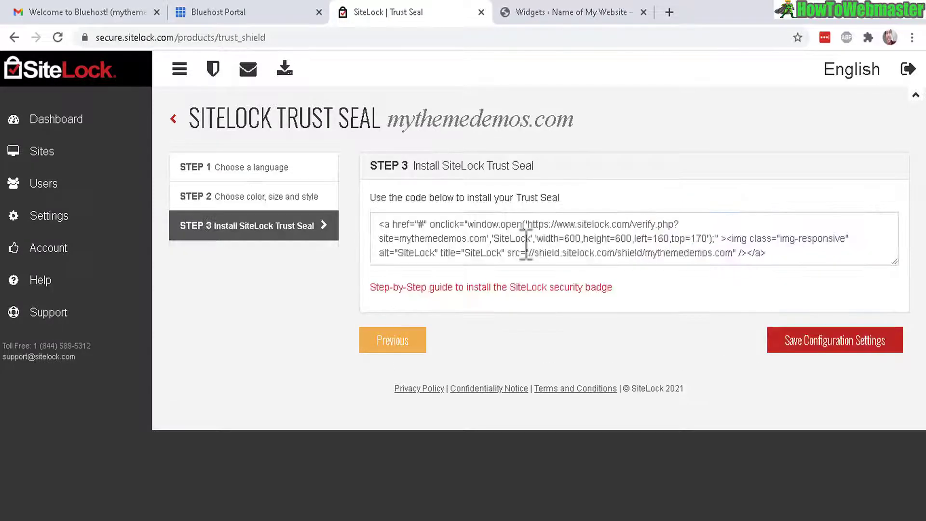
- Copy the entire trust seal install code and switch to the WordPress Widgets page
{"action": "left_click", "coordinate": [585, 246]}
{"action": "key", "text": "ctrl+a"}
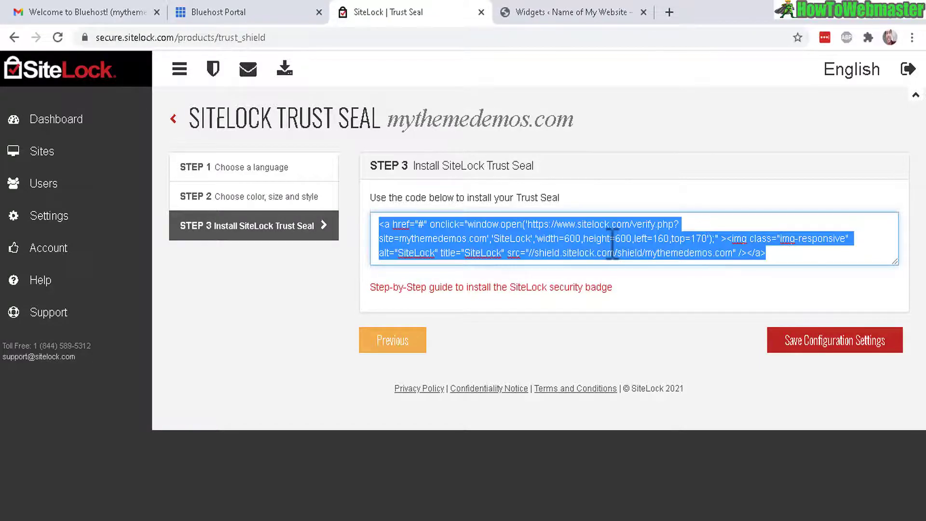
{"action": "right_click", "coordinate": [613, 247]}
{"action": "left_click", "coordinate": [618, 294]}
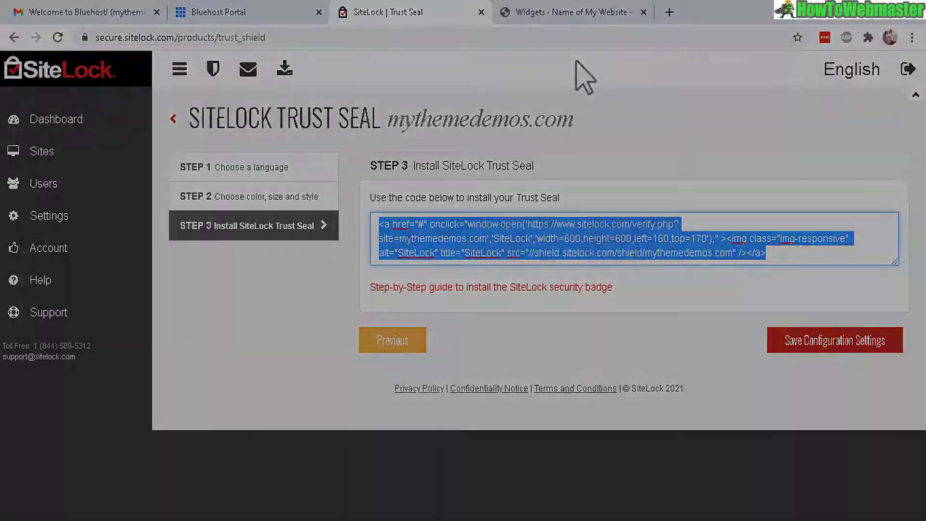
{"action": "left_click", "coordinate": [579, 22]}
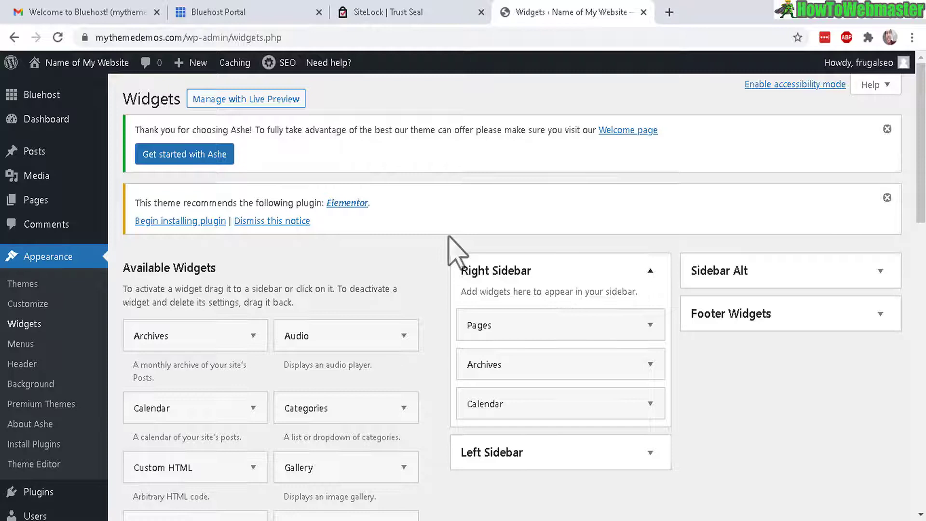
{"action": "scroll", "coordinate": [890, 145], "scroll_direction": "down", "scroll_amount": 1}
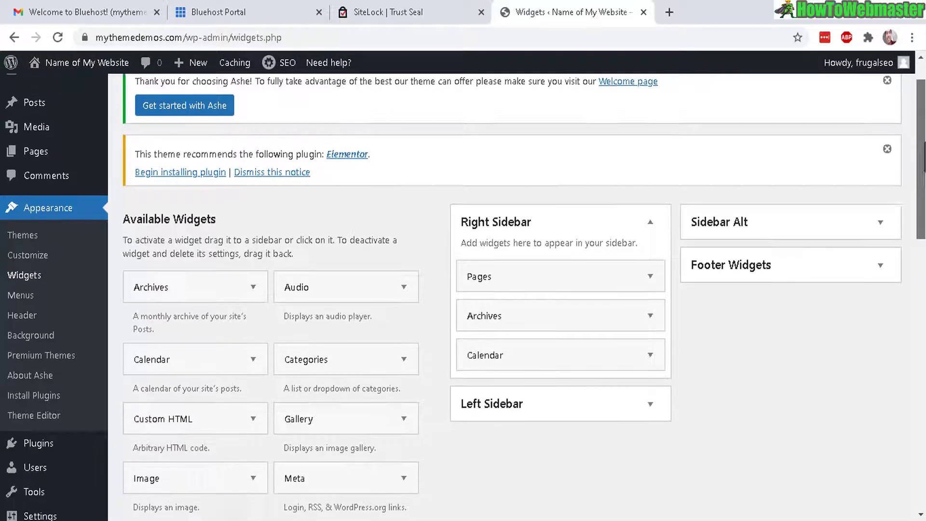
{"action": "scroll", "coordinate": [754, 114], "scroll_direction": "down", "scroll_amount": 1}
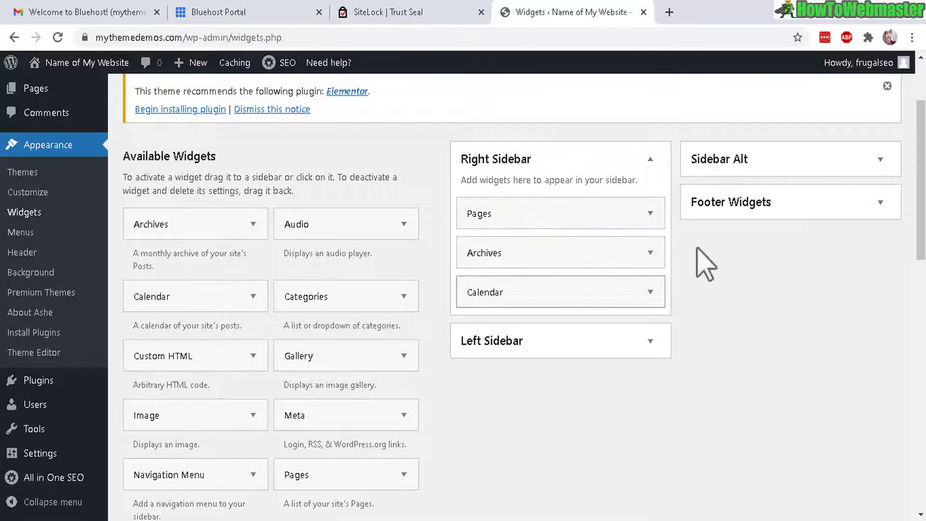
{"action": "scroll", "coordinate": [920, 182], "scroll_direction": "down", "scroll_amount": 2}
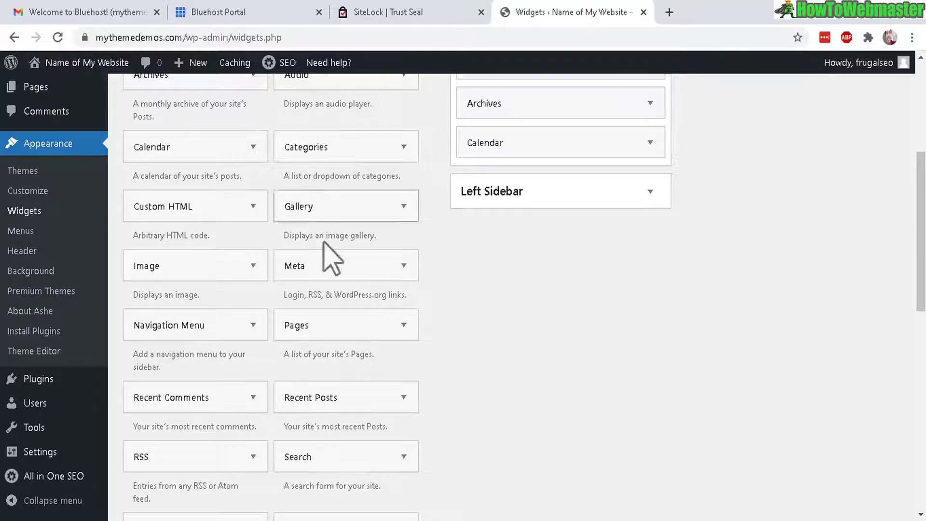
{"action": "left_click_drag", "start_coordinate": [920, 256], "coordinate": [922, 319]}
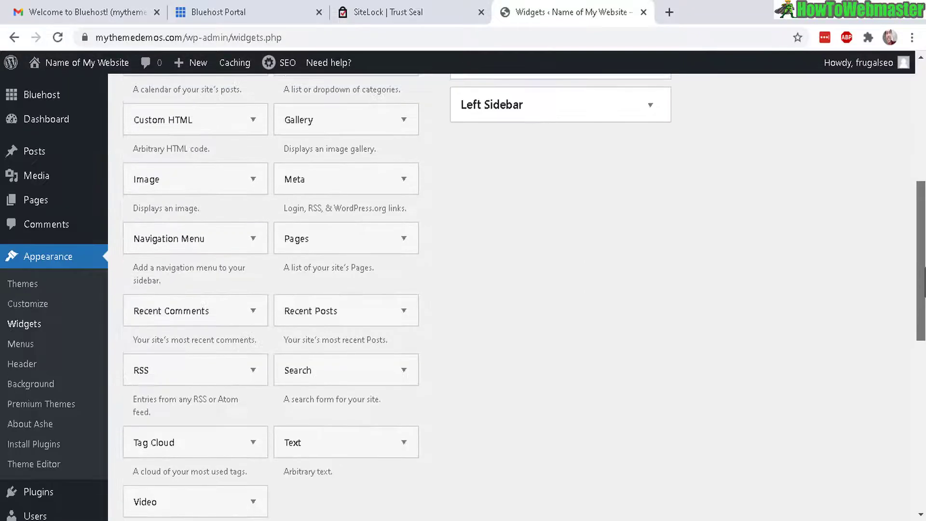
- Drag the Text widget into the Right Sidebar, placing it above Pages
{"action": "mouse_move", "coordinate": [304, 359]}
{"action": "left_mouse_down"}
{"action": "mouse_move", "coordinate": [483, 212]}
{"action": "mouse_move", "coordinate": [502, 277]}
{"action": "left_mouse_up"}
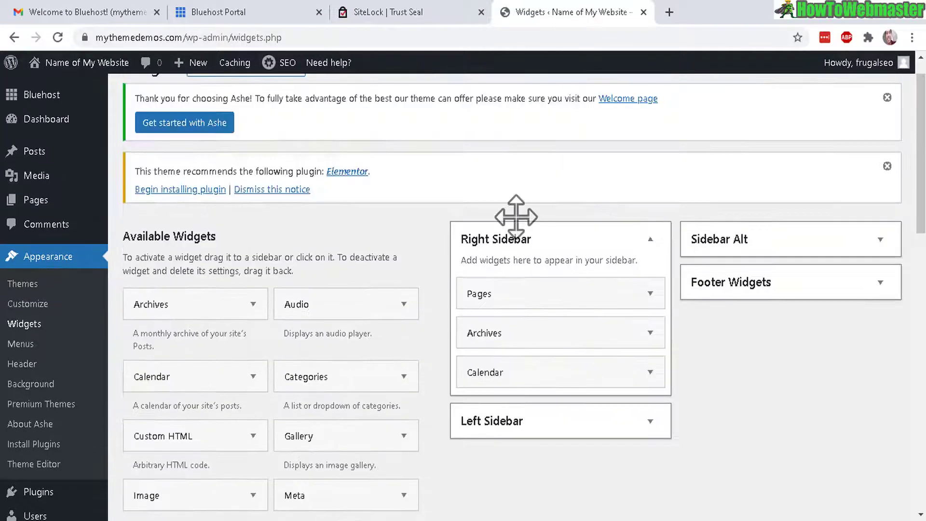
{"action": "left_click_drag", "start_coordinate": [502, 278], "coordinate": [499, 288]}
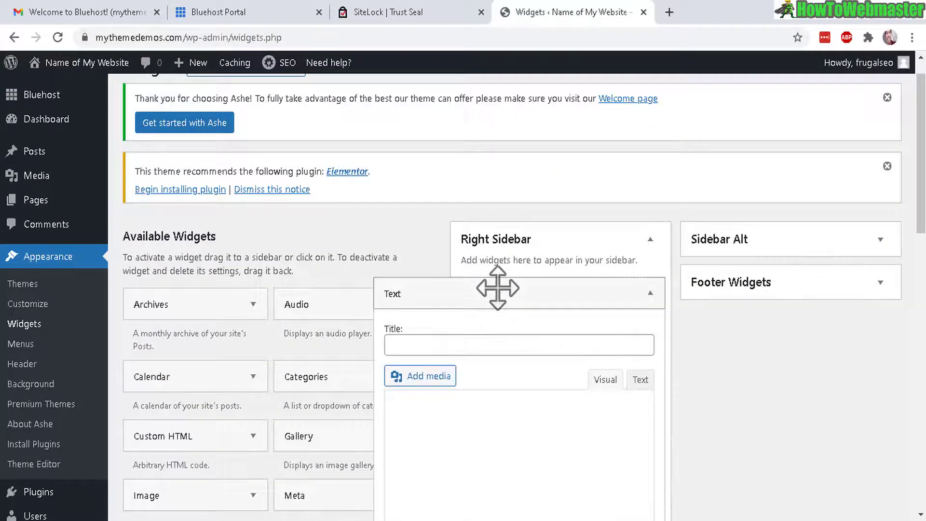
- Paste the title 'This Site is Secured By SiteLock' and switch the editor to Text mode
{"action": "left_click", "coordinate": [451, 344]}
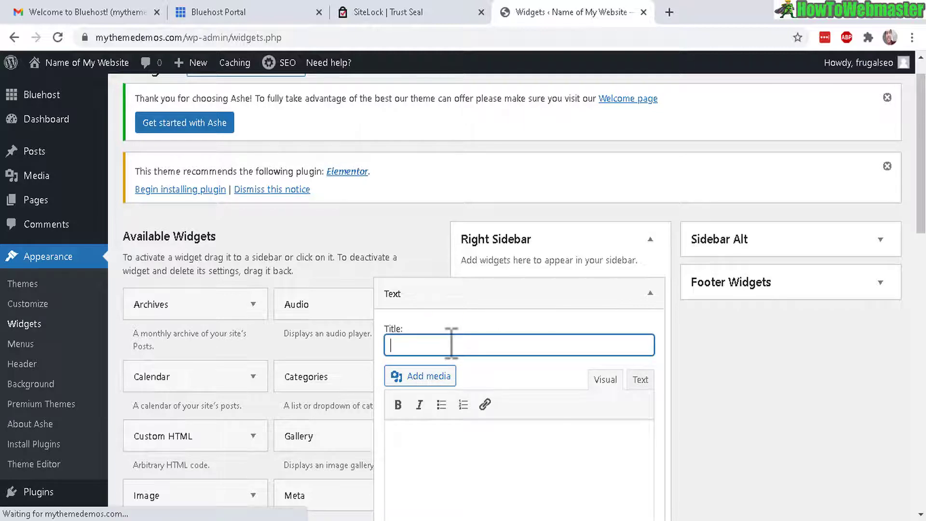
{"action": "key", "text": "ctrl+v"}
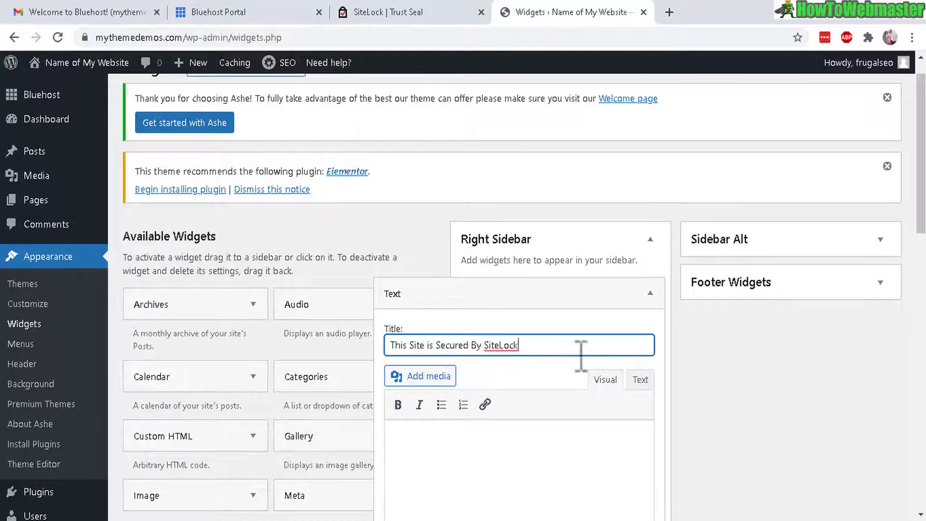
{"action": "scroll", "coordinate": [593, 325], "scroll_direction": "down", "scroll_amount": 2}
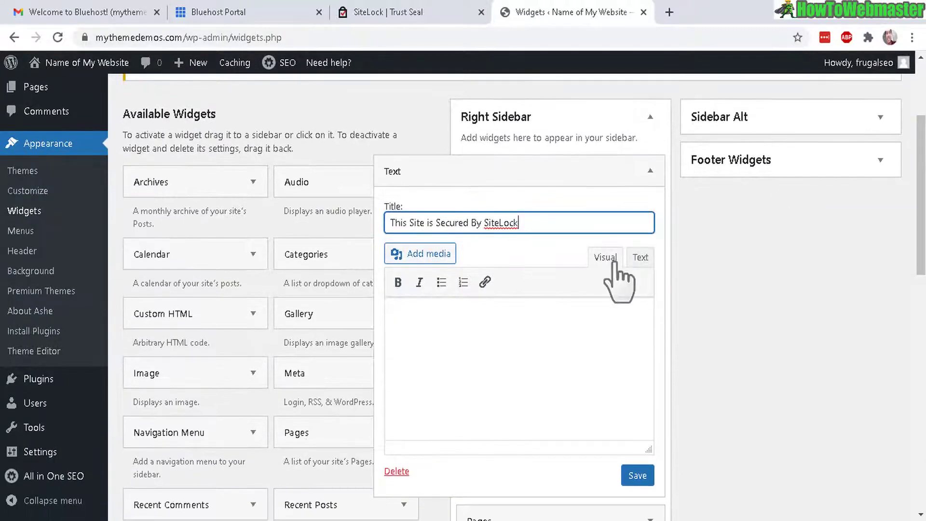
{"action": "left_click", "coordinate": [640, 258]}
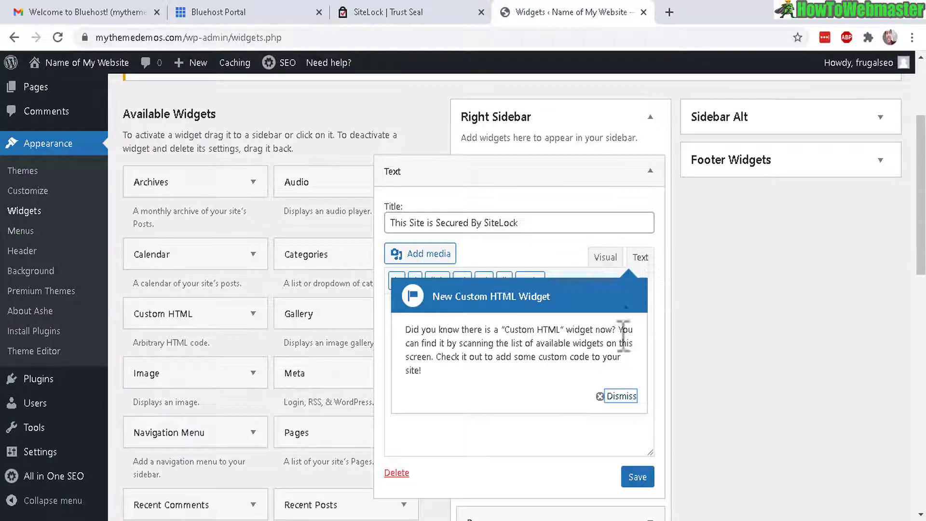
{"action": "left_click", "coordinate": [617, 395]}
- Paste the SiteLock seal code into the widget body and save the widget
{"action": "right_click", "coordinate": [439, 324]}
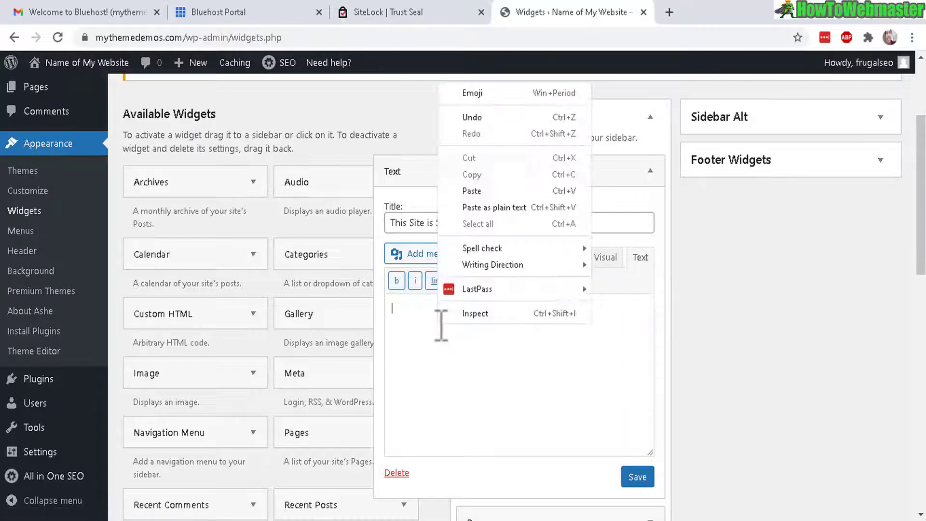
{"action": "left_click", "coordinate": [483, 191]}
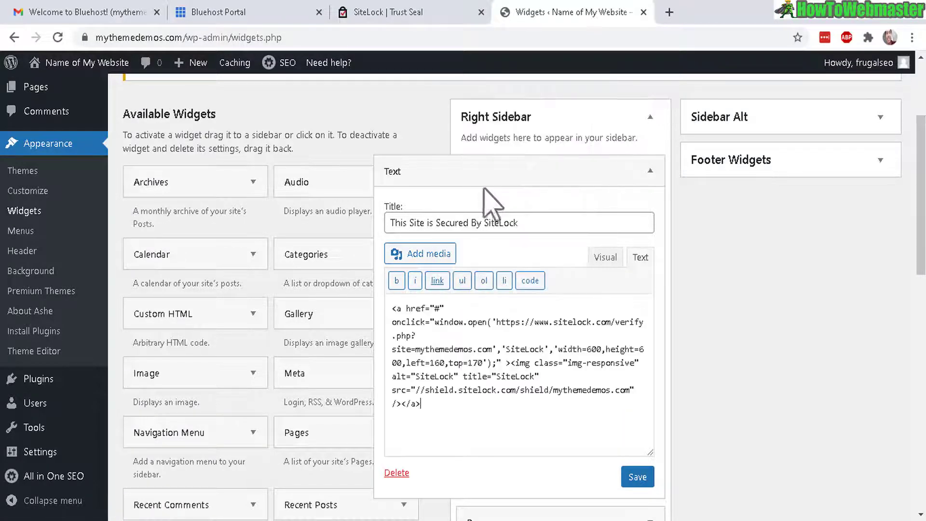
{"action": "left_click", "coordinate": [638, 478]}
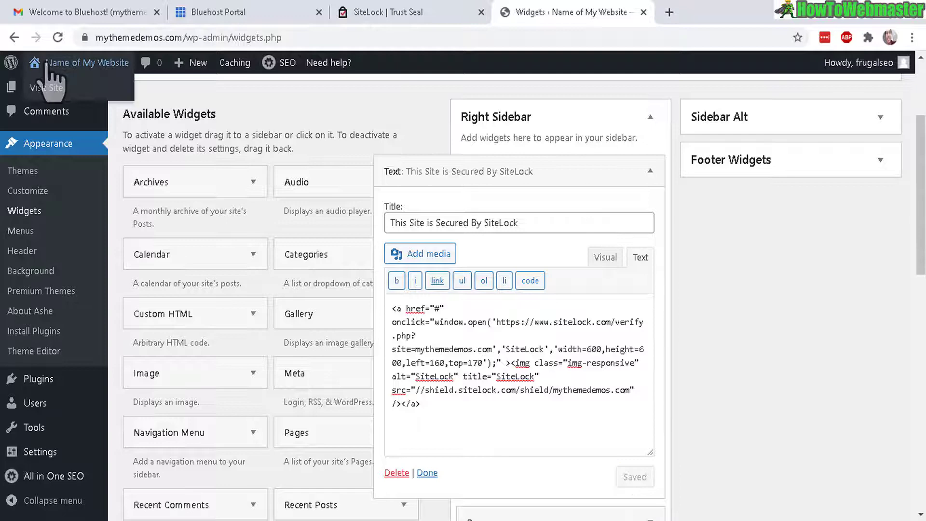
{"action": "right_click", "coordinate": [46, 91]}
- Click the sidebar SiteLock seal on the live site and confirm mythemedemos.com is verified
{"action": "left_click", "coordinate": [80, 92]}
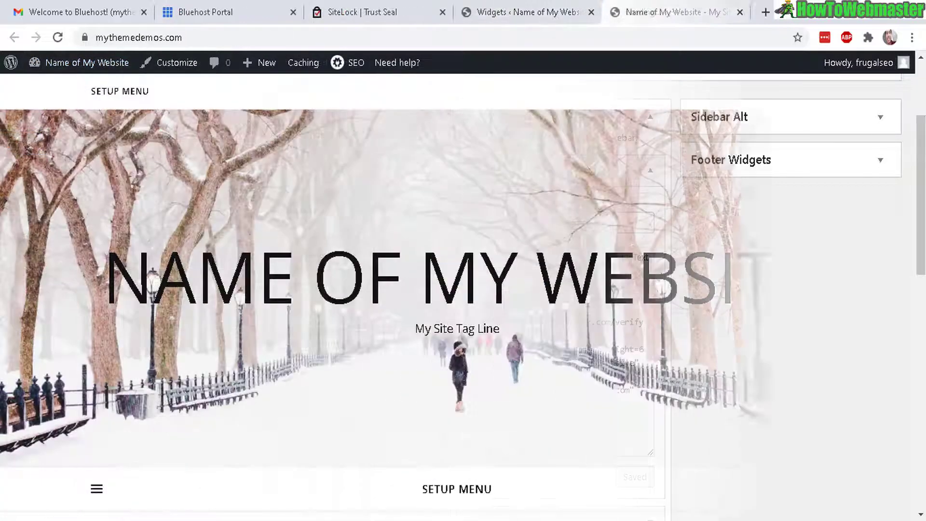
{"action": "scroll", "coordinate": [878, 234], "scroll_direction": "down", "scroll_amount": 5}
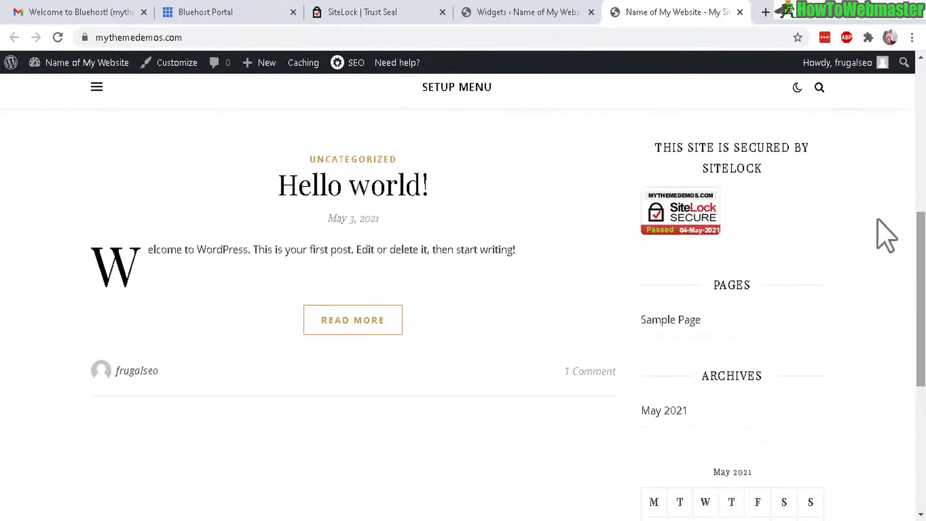
{"action": "left_click", "coordinate": [693, 231]}
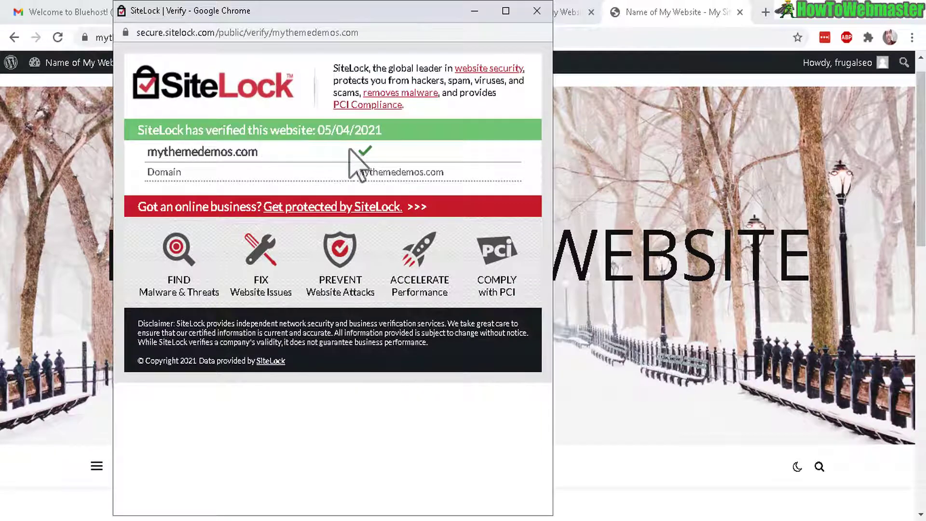
{"action": "double_click", "coordinate": [152, 152]}
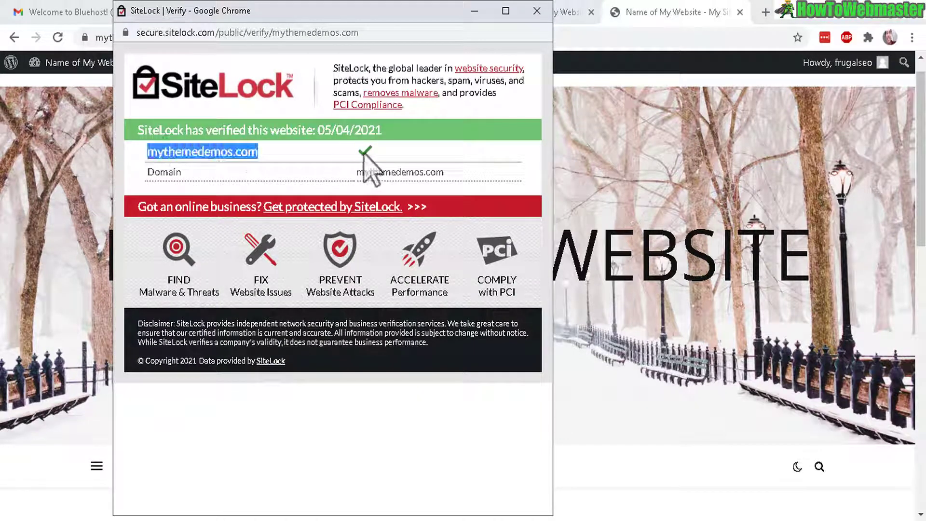
{"action": "left_click_drag", "start_coordinate": [364, 154], "coordinate": [369, 169]}
{"action": "left_click", "coordinate": [536, 11]}
{"action": "left_click", "coordinate": [231, 13]}
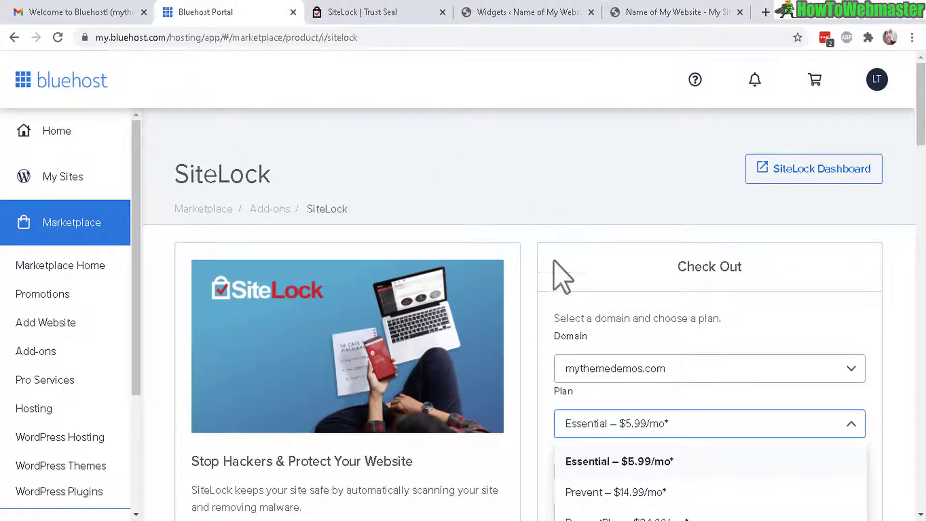
- Back on the Widgets page, collapse the SiteLock Text widget at the top of the Right Sidebar
{"action": "left_click", "coordinate": [361, 12]}
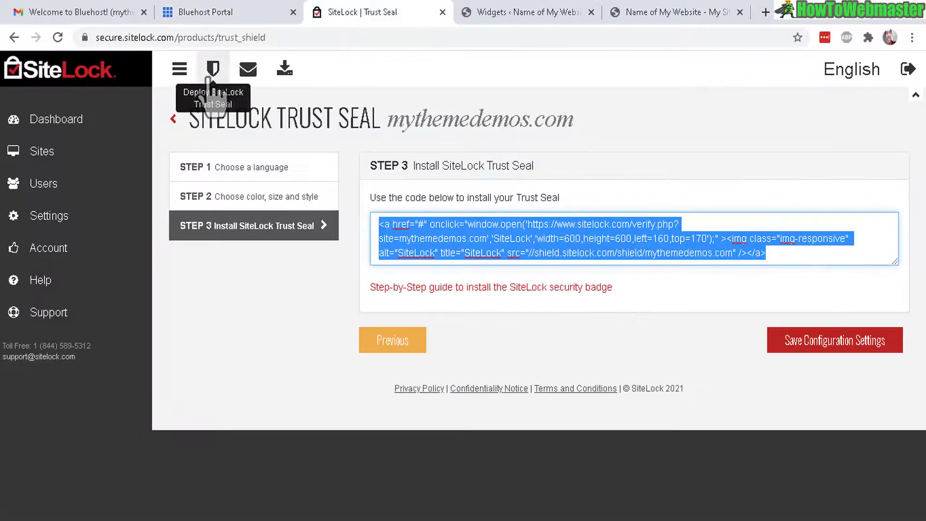
{"action": "left_click", "coordinate": [672, 13]}
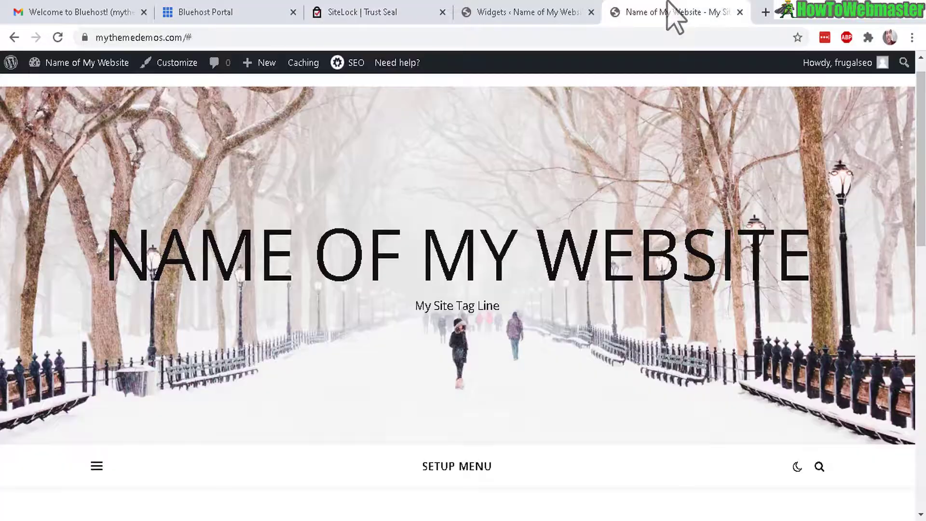
{"action": "left_click", "coordinate": [533, 13]}
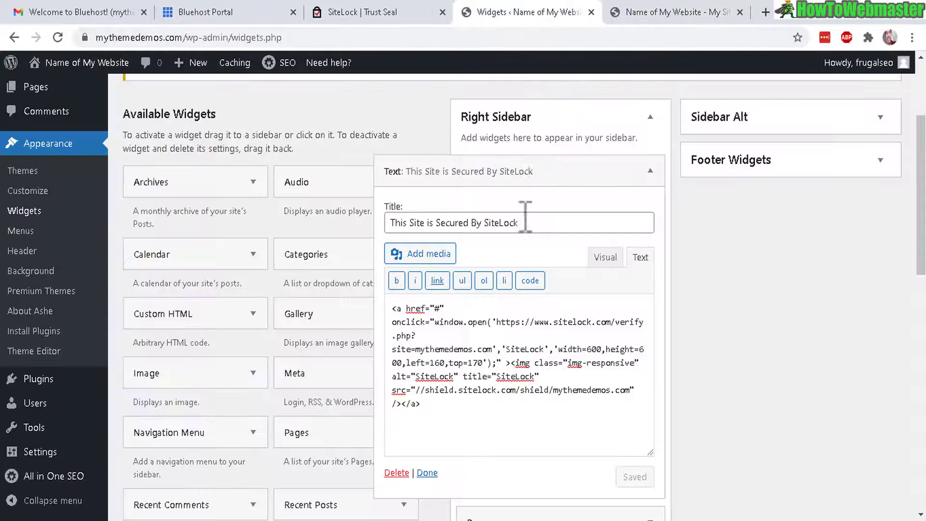
{"action": "left_click", "coordinate": [650, 171]}
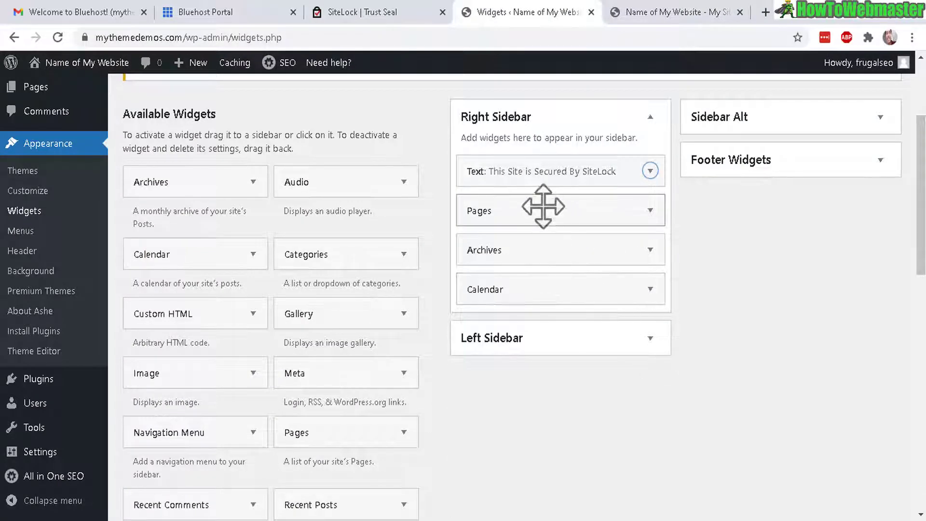
- Drag the SiteLock Text widget below Calendar, then reload the live site to see the seal
{"action": "left_click_drag", "start_coordinate": [511, 173], "coordinate": [512, 299]}
{"action": "key", "text": "ctrl+Tab"}
{"action": "key", "text": "F5"}
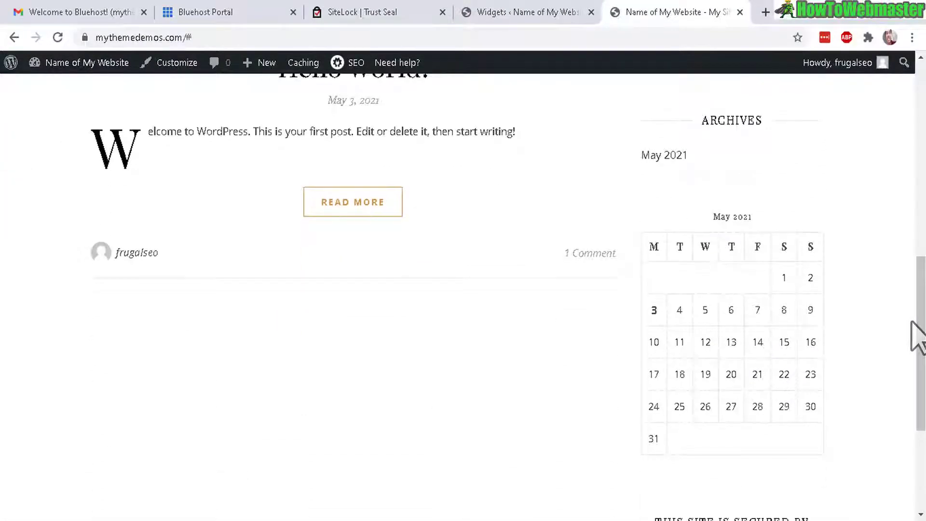
{"action": "scroll", "coordinate": [724, 323], "scroll_direction": "down", "scroll_amount": 3}
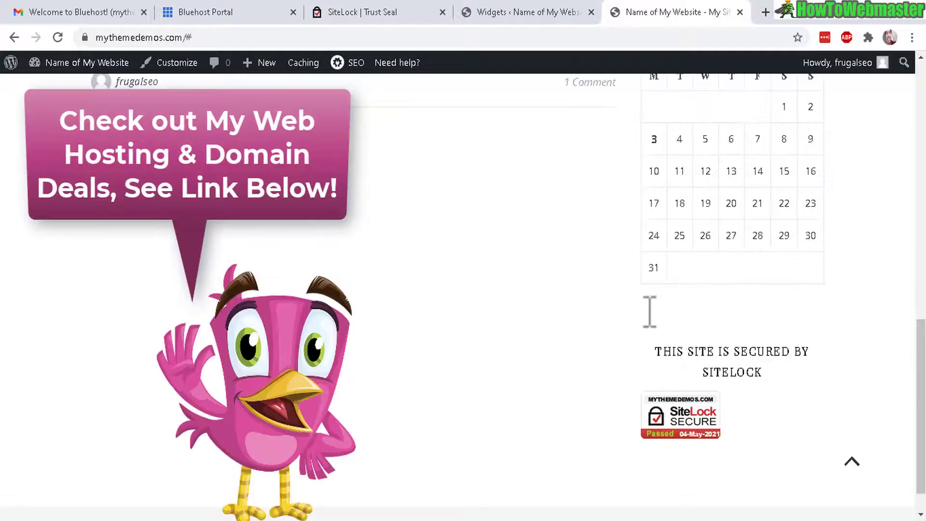